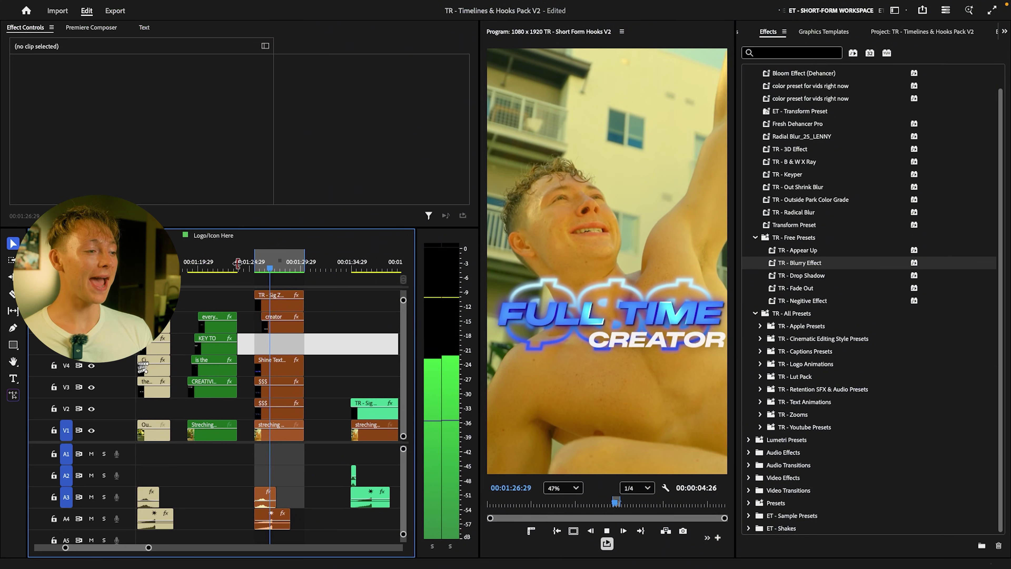
Stop the FULL TIME example's playback and scrub to the white V2. title clip
{"action": "key", "text": "space"}
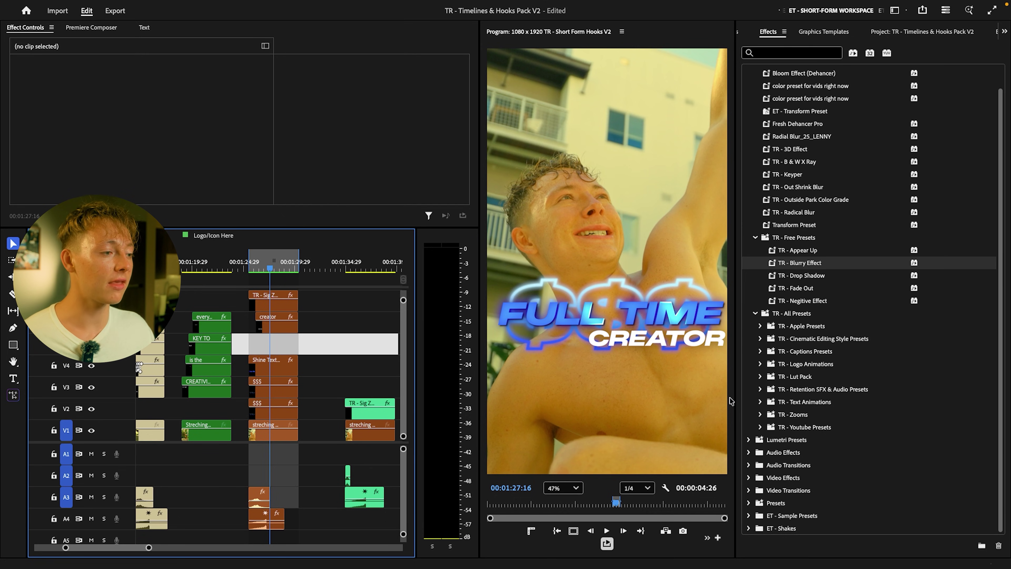
{"action": "scroll", "coordinate": [334, 335], "scroll_direction": "down", "scroll_amount": 10}
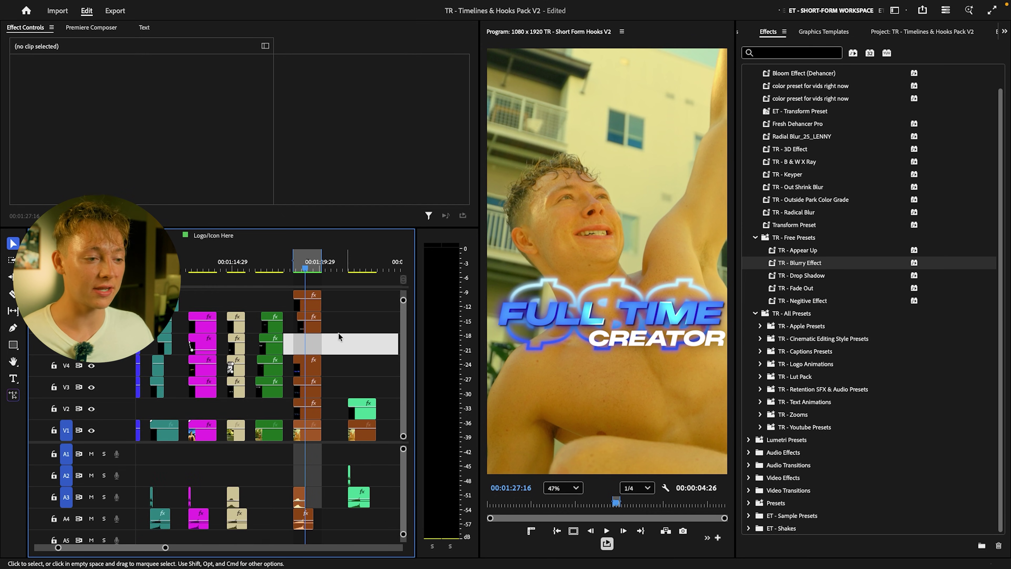
{"action": "left_click_drag", "start_coordinate": [278, 261], "coordinate": [290, 272]}
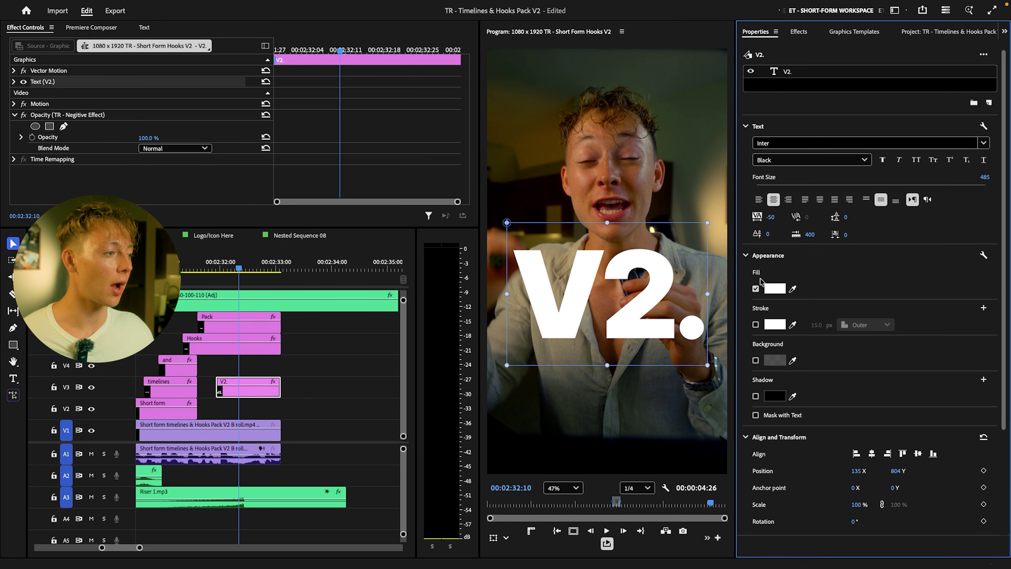
Switch off Fill on the V2. text and give it a white Outer stroke about 21 px wide
{"action": "left_click", "coordinate": [755, 288]}
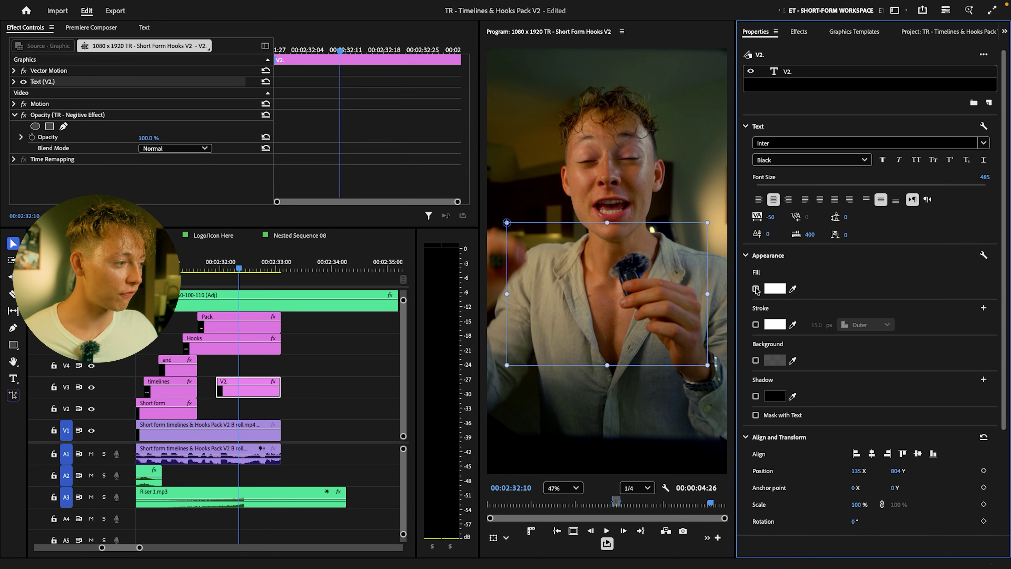
{"action": "left_click", "coordinate": [755, 325]}
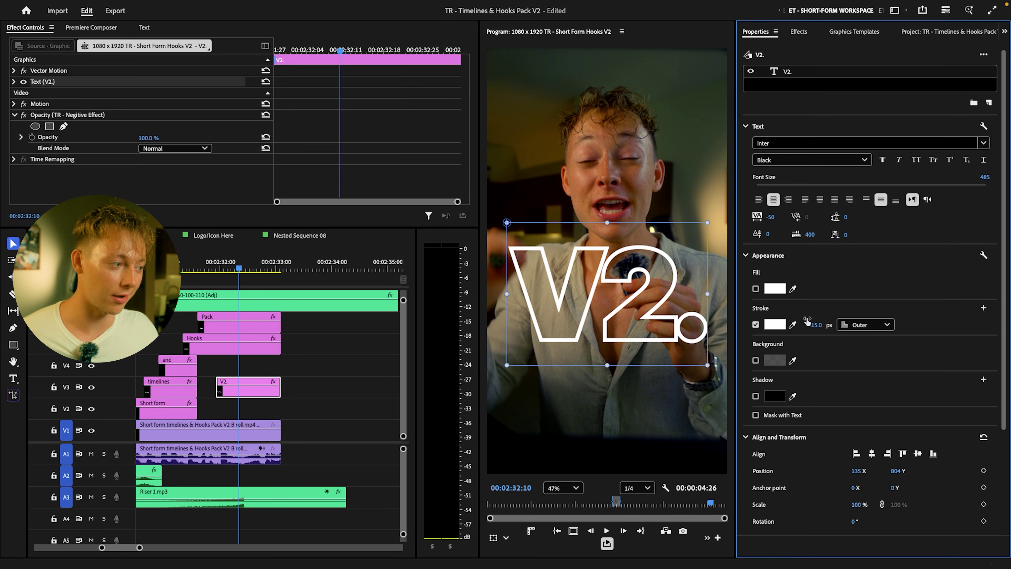
{"action": "left_click_drag", "start_coordinate": [823, 327], "coordinate": [835, 327]}
{"action": "left_click", "coordinate": [856, 325]}
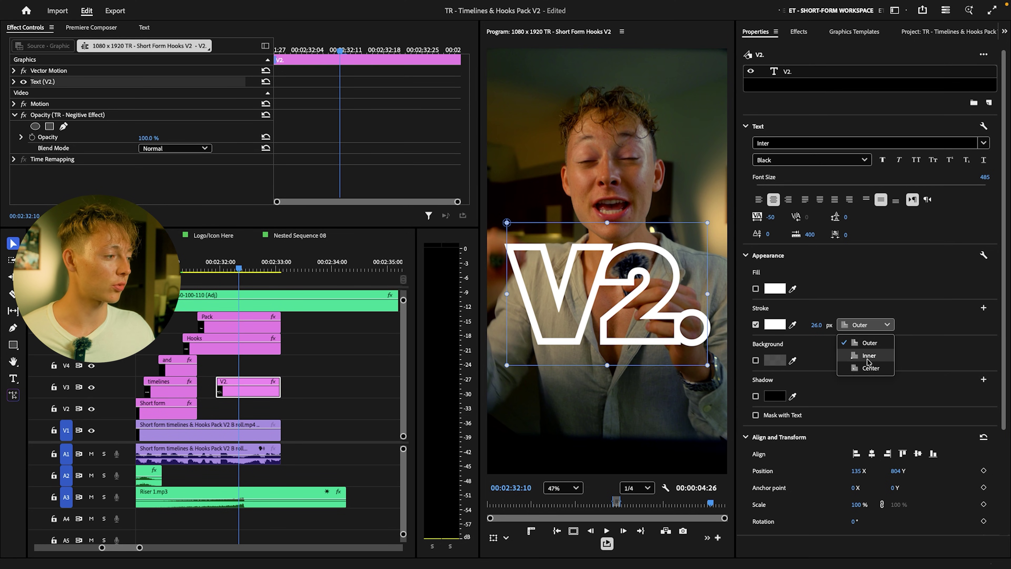
{"action": "left_click", "coordinate": [868, 355]}
{"action": "left_click", "coordinate": [865, 325]}
{"action": "left_click", "coordinate": [868, 342]}
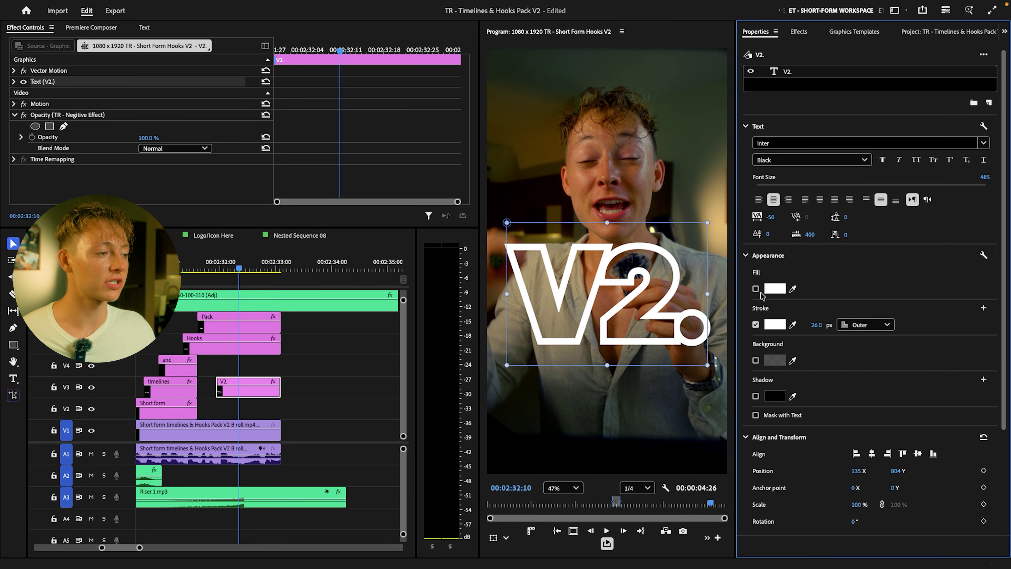
{"action": "left_click_drag", "start_coordinate": [815, 324], "coordinate": [812, 324]}
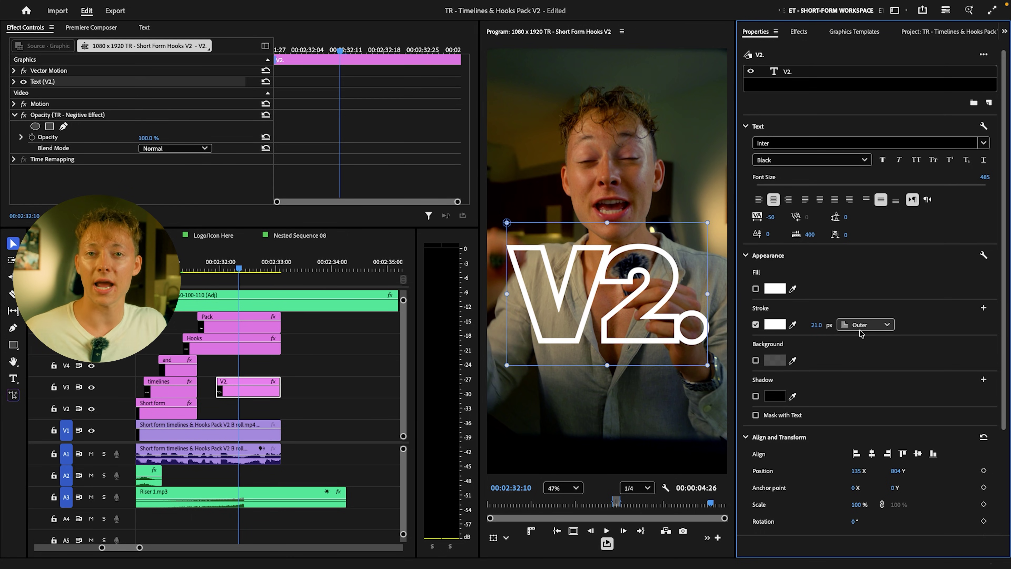
Scrub through the FULL TIME example to review how its glowing title looks
{"action": "scroll", "coordinate": [267, 317], "scroll_direction": "left", "scroll_amount": 10}
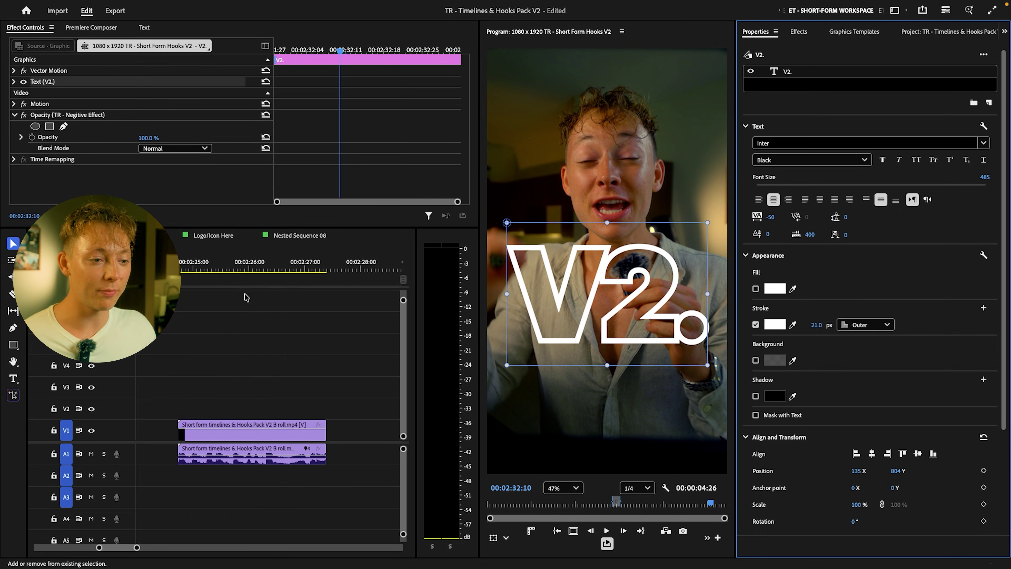
{"action": "scroll", "coordinate": [263, 320], "scroll_direction": "left", "scroll_amount": 12}
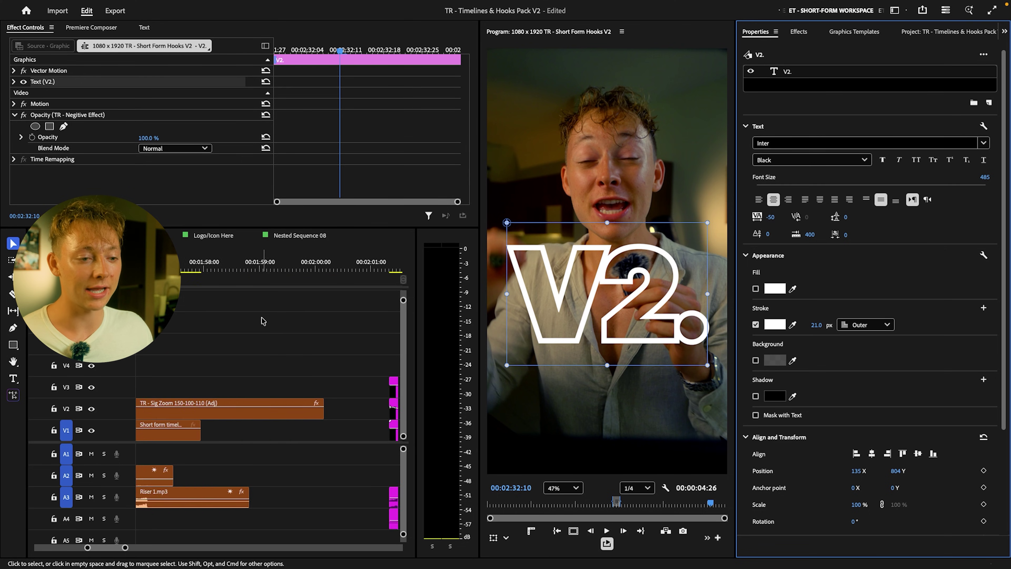
{"action": "left_click", "coordinate": [250, 263]}
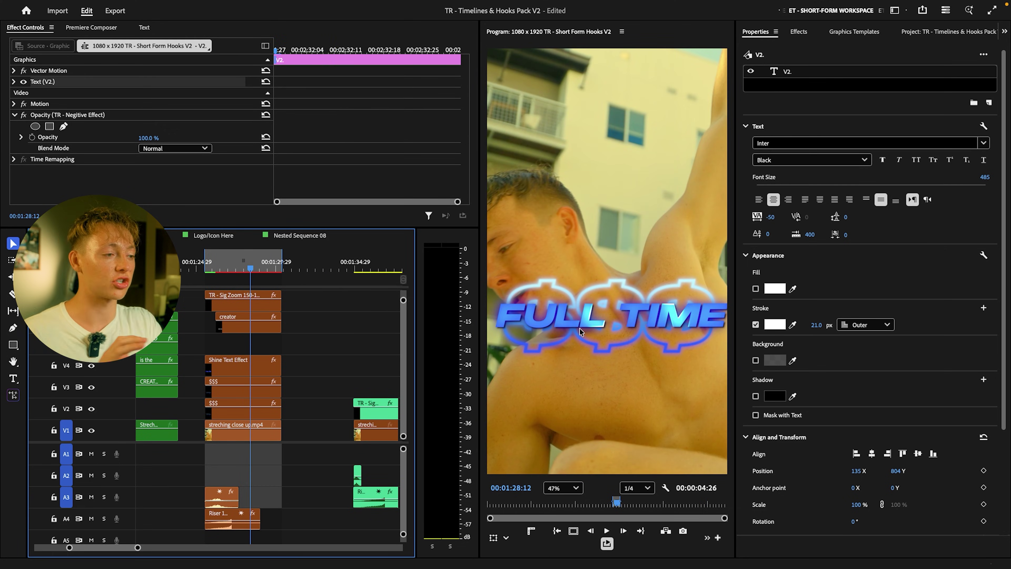
{"action": "left_click", "coordinate": [228, 269]}
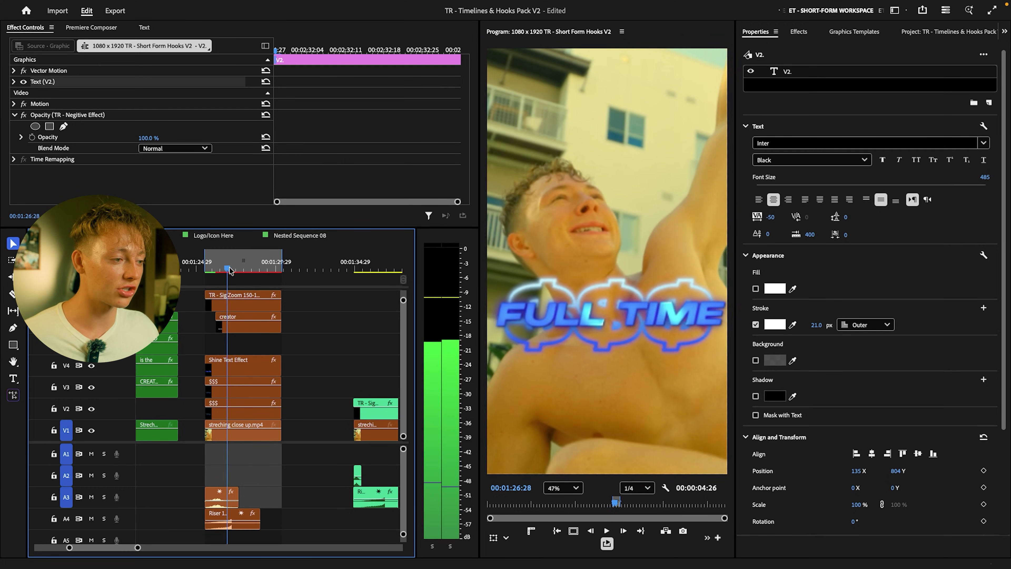
{"action": "left_click_drag", "start_coordinate": [229, 270], "coordinate": [253, 270]}
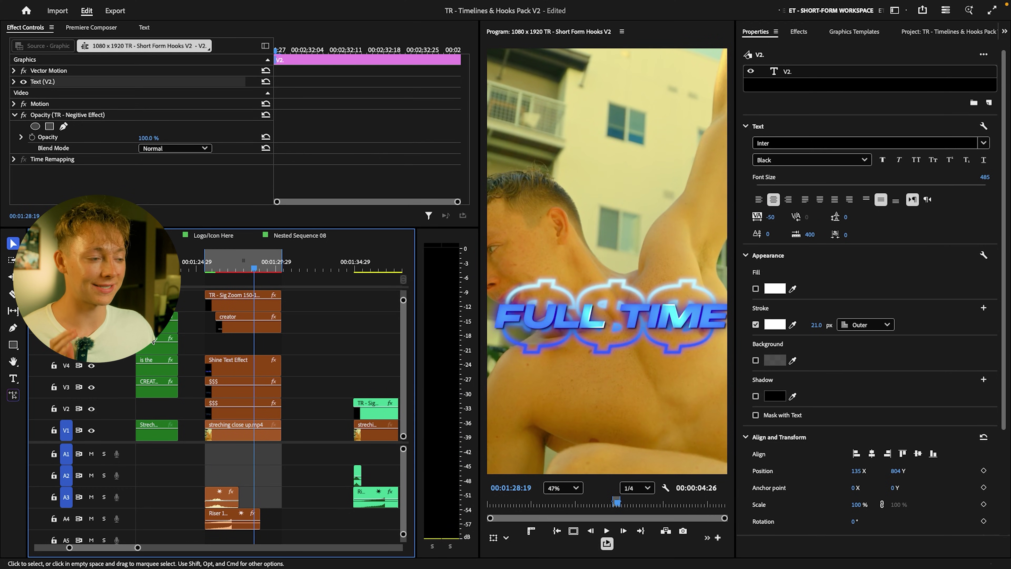
{"action": "scroll", "coordinate": [275, 338], "scroll_direction": "right", "scroll_amount": 10}
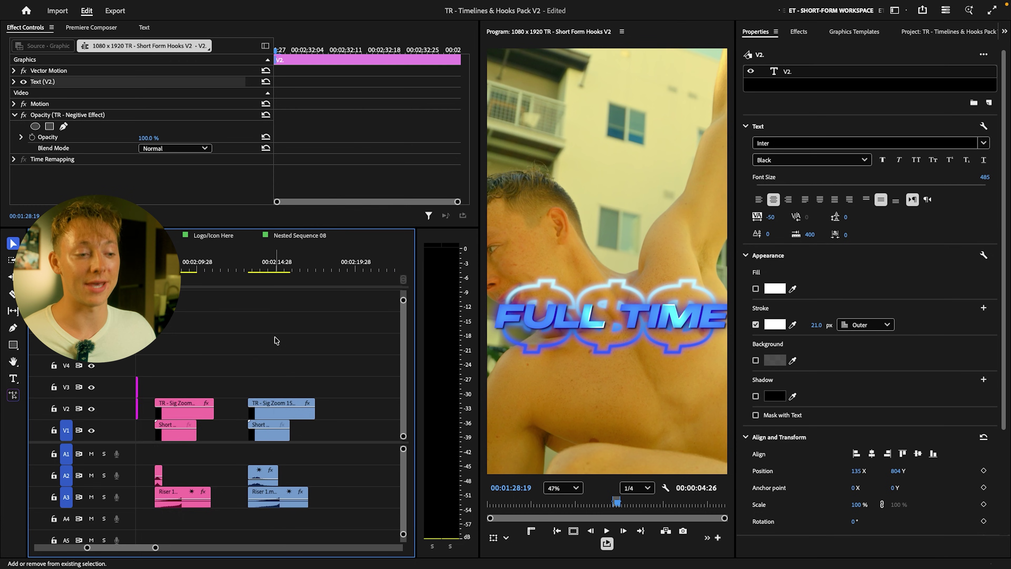
Alt-drag the V2. title clip from V3 onto V4 to duplicate it
{"action": "left_click", "coordinate": [291, 393]}
{"action": "left_click_drag", "start_coordinate": [287, 395], "coordinate": [295, 375]}
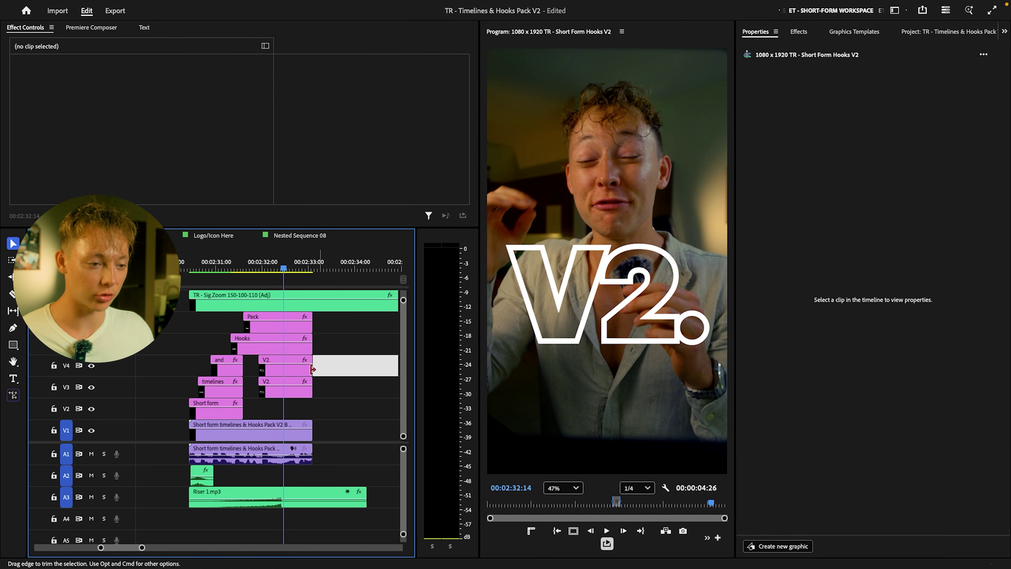
{"action": "left_click", "coordinate": [294, 375]}
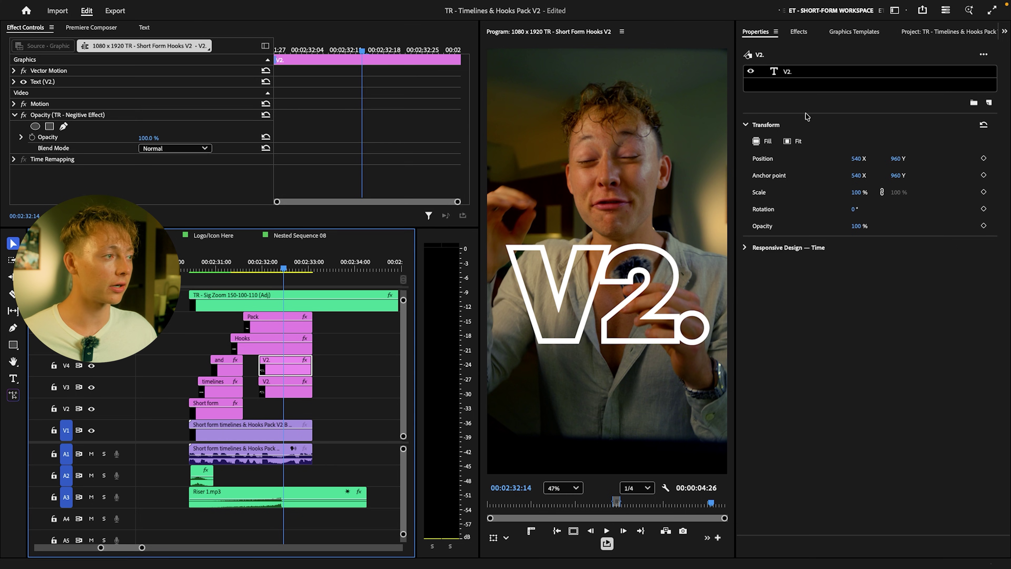
Search Effects for 'blur' and apply Gaussian Blur with blurriness 68 to the V2. clip on V4
{"action": "left_click", "coordinate": [798, 31]}
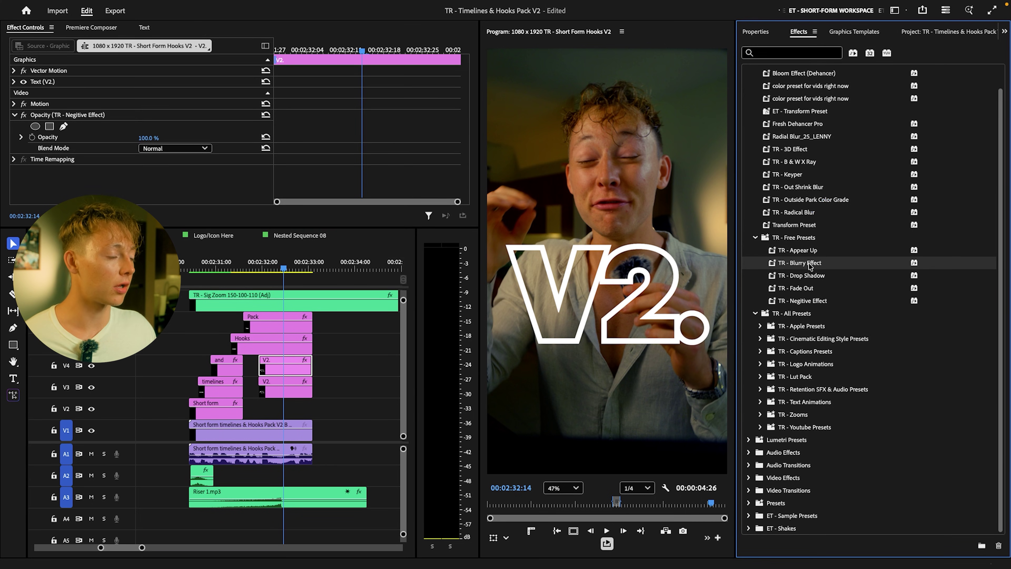
{"action": "left_click", "coordinate": [777, 51]}
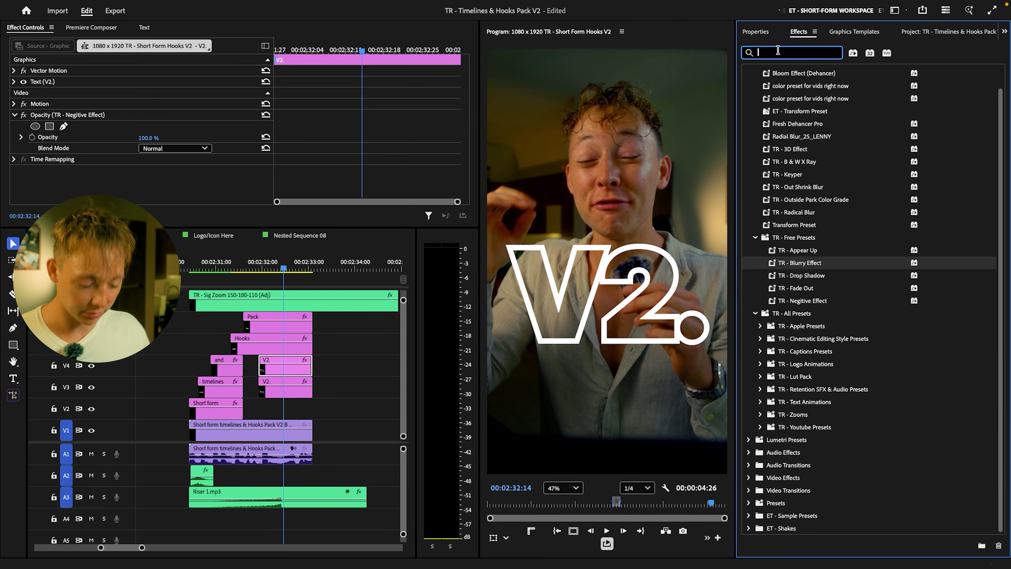
{"action": "type", "text": "blur"}
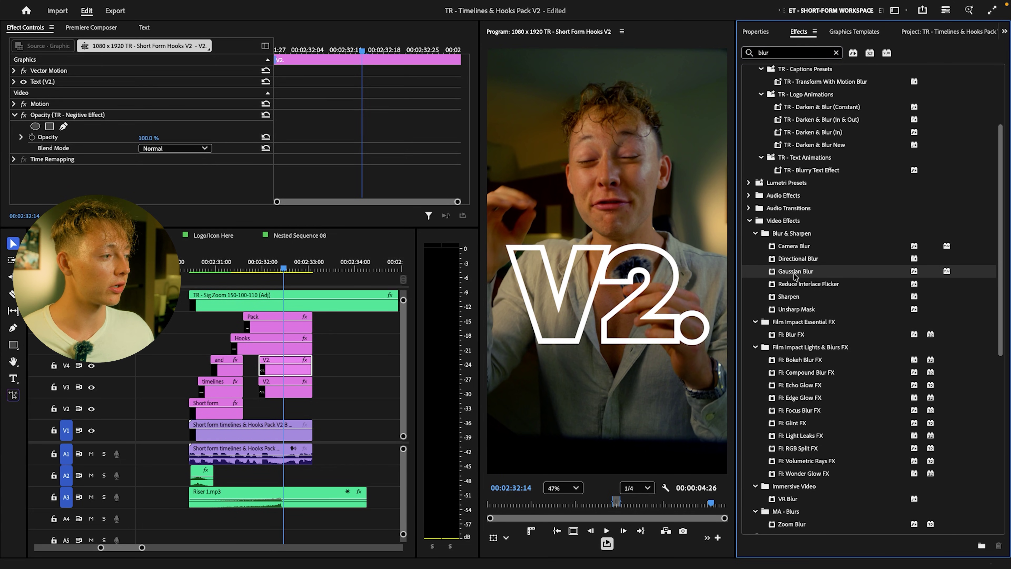
{"action": "left_click_drag", "start_coordinate": [794, 274], "coordinate": [282, 367]}
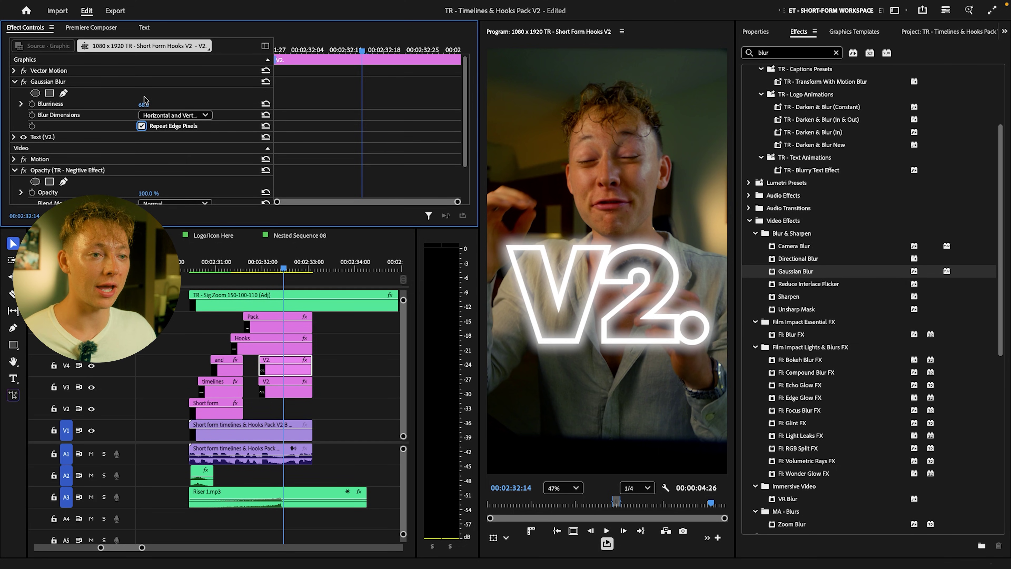
{"action": "scroll", "coordinate": [177, 143], "scroll_direction": "down", "scroll_amount": 2}
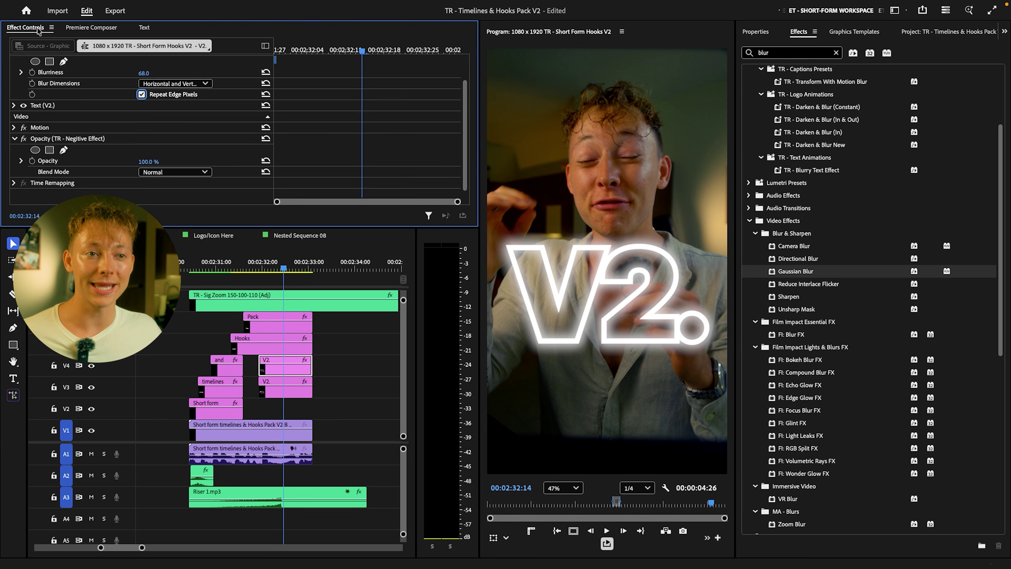
Lower the blurred V2. layer's opacity to 41%, trying 70% first
{"action": "left_click", "coordinate": [148, 162]}
{"action": "type", "text": "70"}
{"action": "key", "text": "Return"}
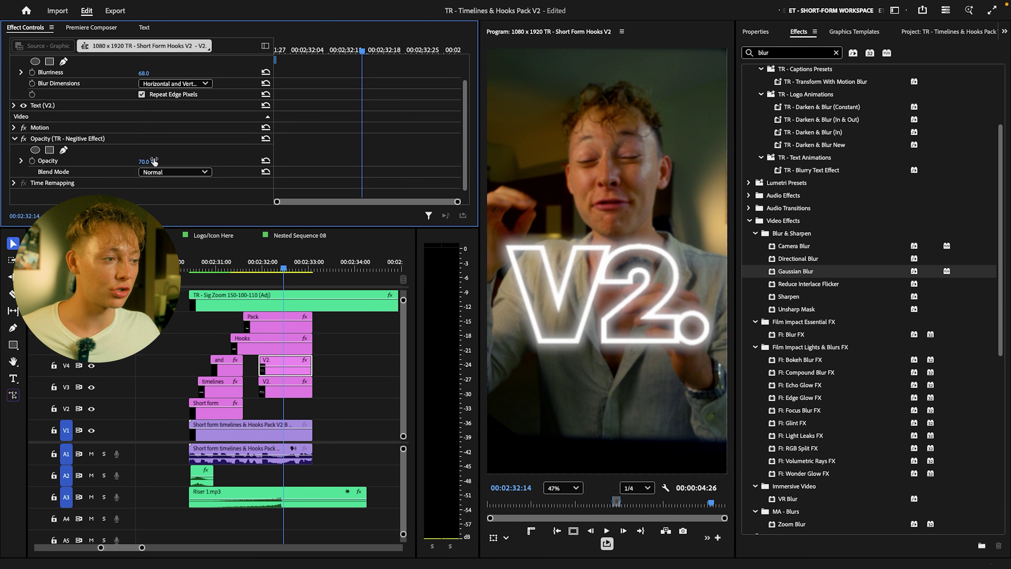
{"action": "left_click", "coordinate": [145, 162]}
{"action": "type", "text": "41"}
{"action": "key", "text": "Return"}
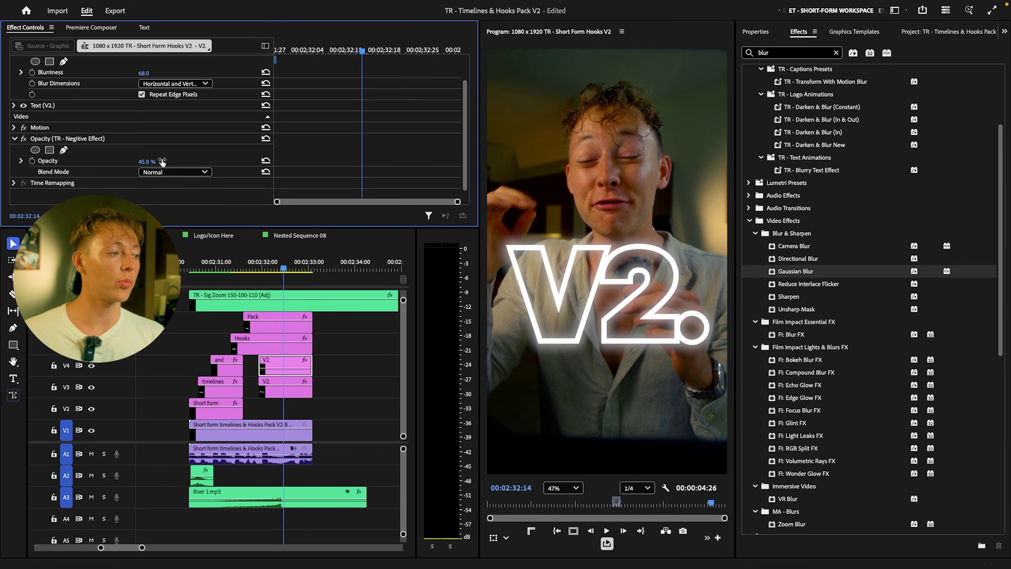
Scroll the timeline back and move the playhead to the FULL TIME hook shot
{"action": "scroll", "coordinate": [245, 319], "scroll_direction": "up", "scroll_amount": 10}
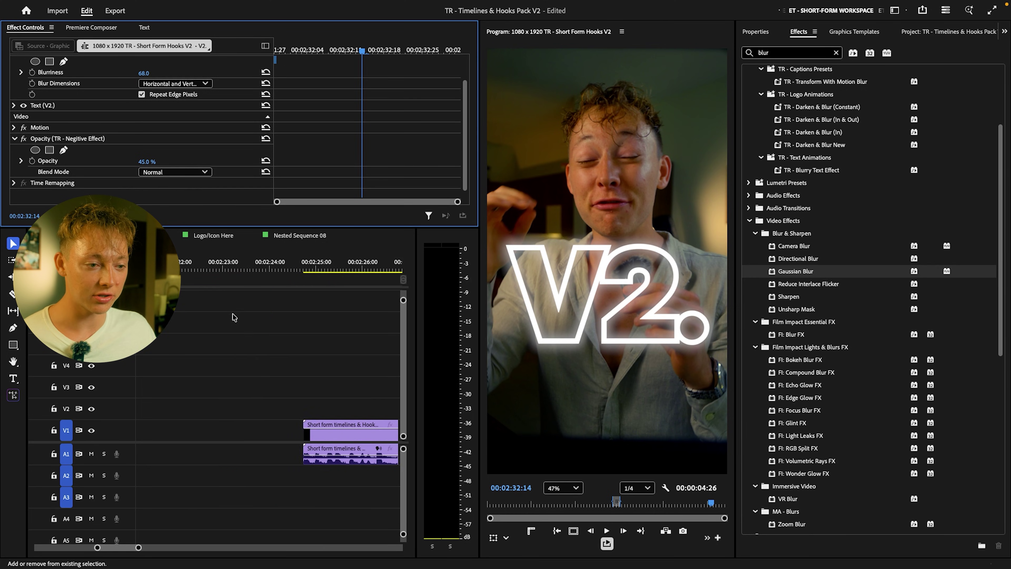
{"action": "scroll", "coordinate": [246, 319], "scroll_direction": "up", "scroll_amount": 10}
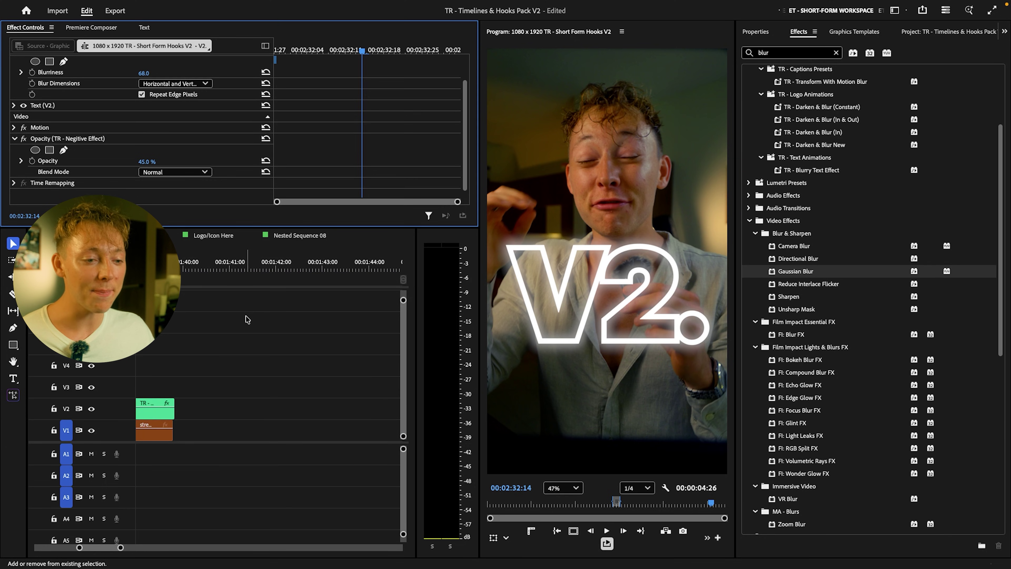
{"action": "scroll", "coordinate": [247, 320], "scroll_direction": "up", "scroll_amount": 2}
{"action": "left_click", "coordinate": [294, 265]}
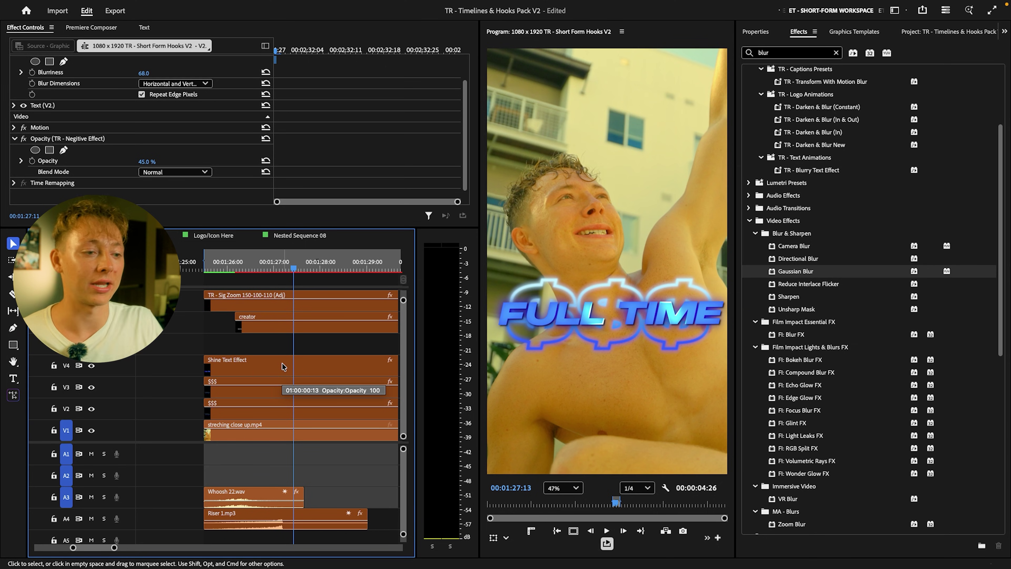
{"action": "scroll", "coordinate": [281, 271], "scroll_direction": "down", "scroll_amount": 8}
Marquee-select both V2. title clips, nest them with the default name, and add Gaussian Blur to the nest
{"action": "left_click", "coordinate": [281, 272]}
{"action": "scroll", "coordinate": [281, 272], "scroll_direction": "up", "scroll_amount": 5}
{"action": "left_click_drag", "start_coordinate": [324, 364], "coordinate": [263, 393]}
{"action": "right_click", "coordinate": [274, 381]}
{"action": "left_click", "coordinate": [306, 286]}
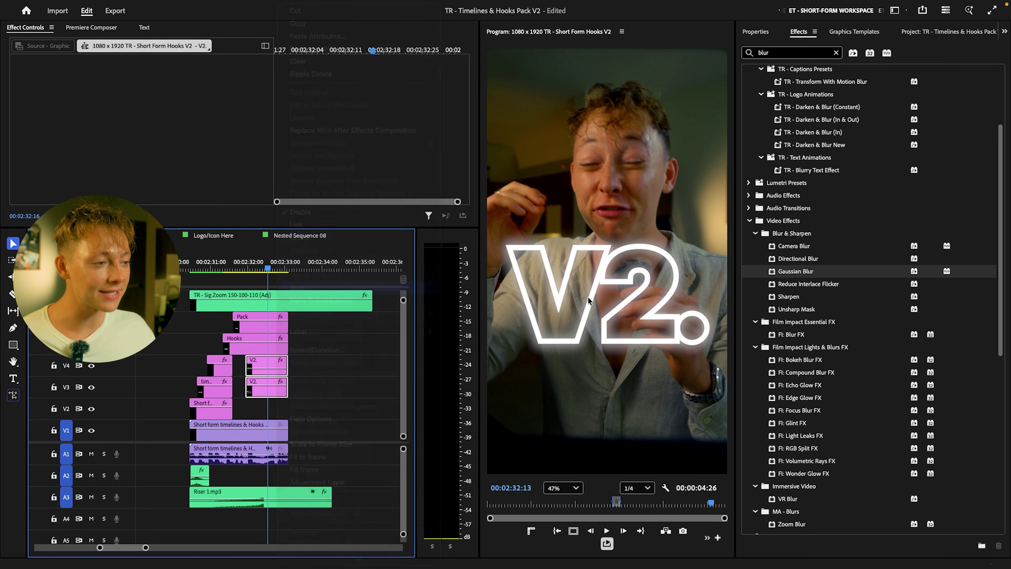
{"action": "left_click", "coordinate": [562, 313]}
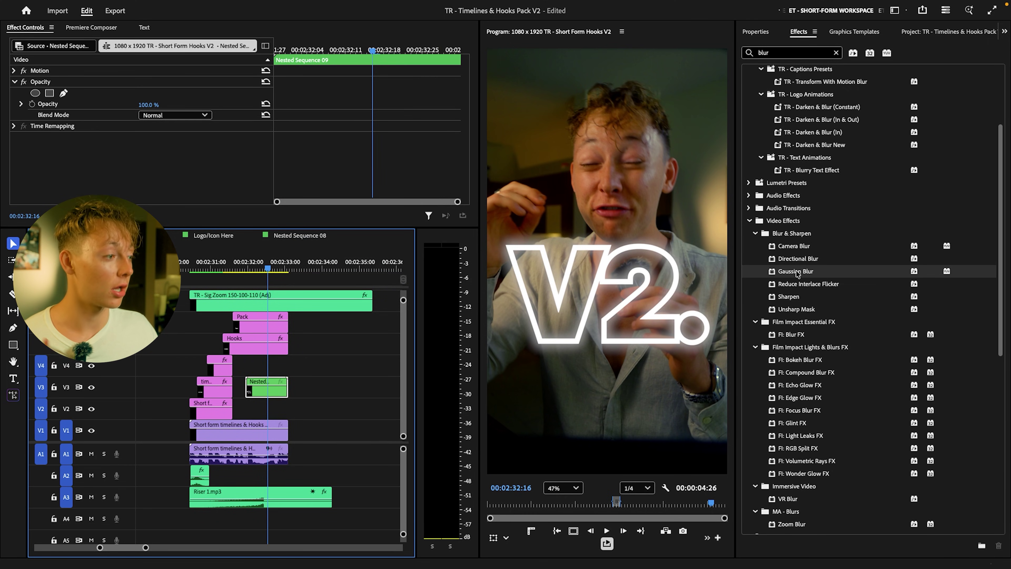
{"action": "left_click_drag", "start_coordinate": [797, 274], "coordinate": [267, 385]}
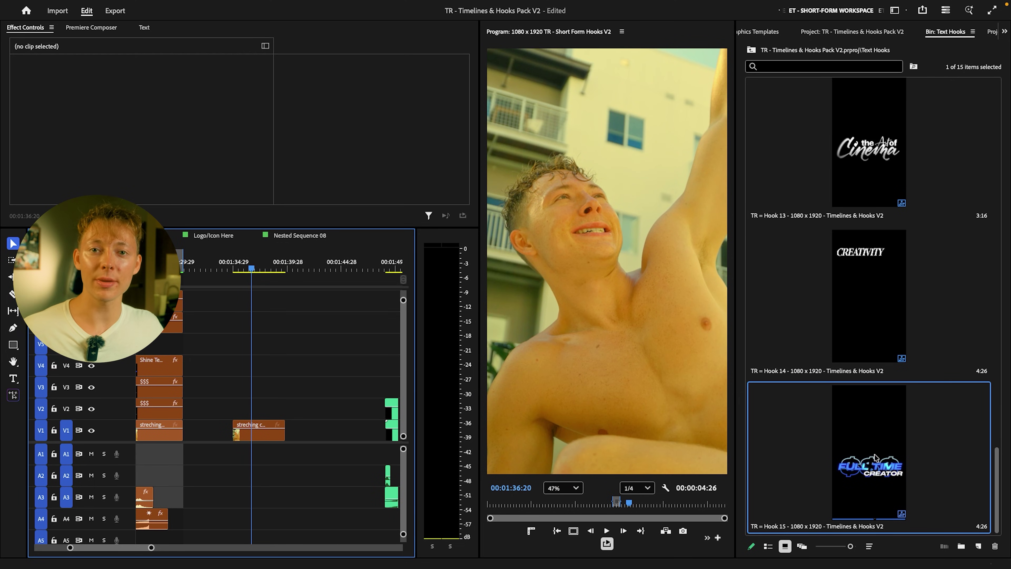
Place the Full Time Creator hook on the timeline, play it back, then undo it
{"action": "left_click_drag", "start_coordinate": [874, 458], "coordinate": [263, 406]}
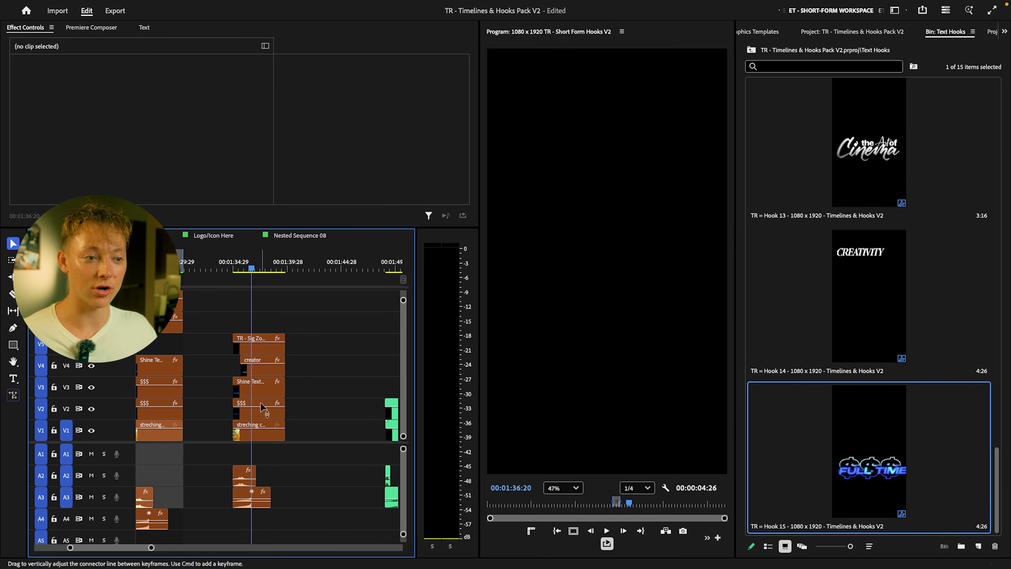
{"action": "left_click_drag", "start_coordinate": [251, 265], "coordinate": [258, 266]}
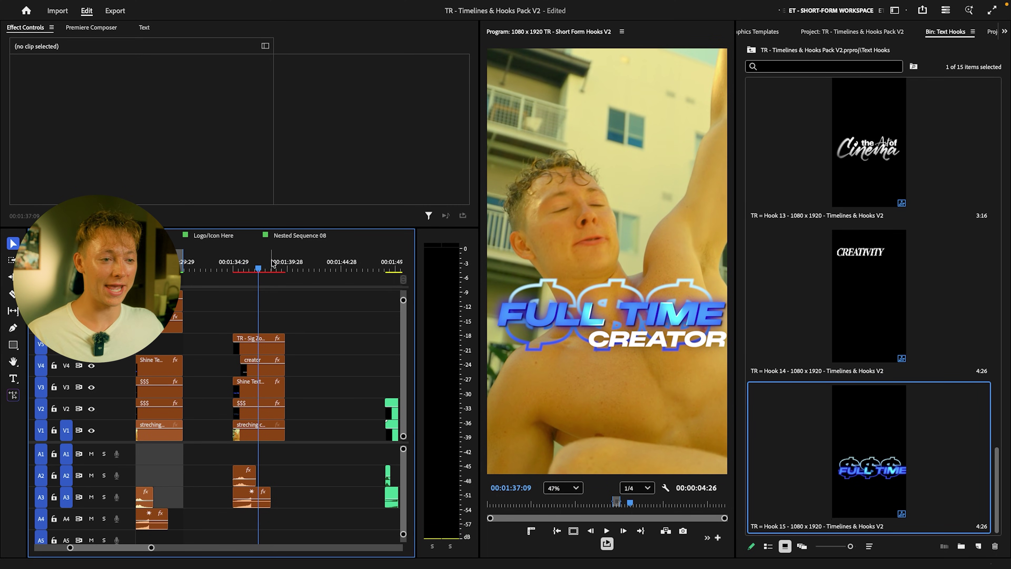
{"action": "key", "text": "ctrl+shift+space"}
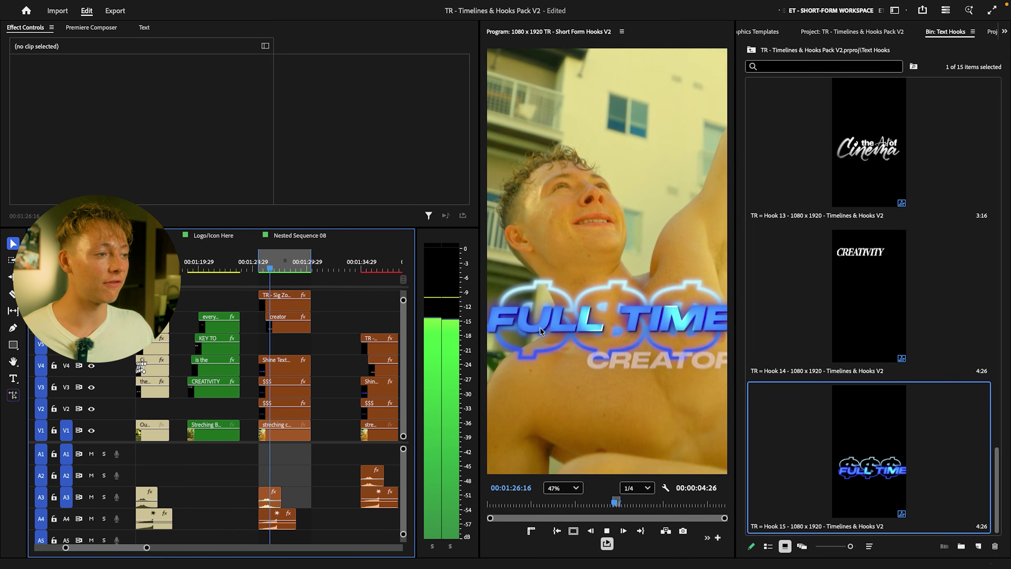
{"action": "key", "text": "space"}
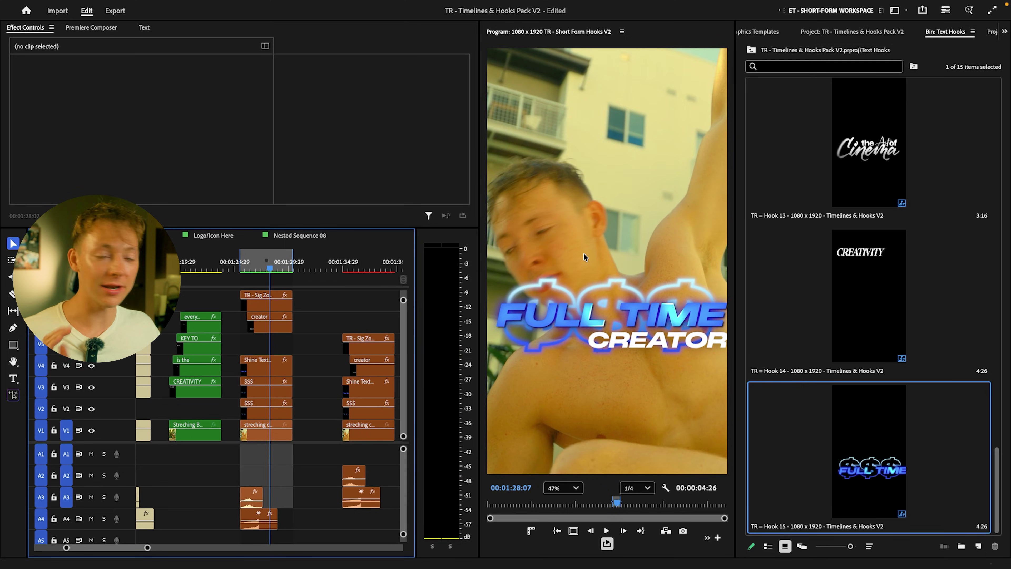
{"action": "key", "text": "ctrl+z"}
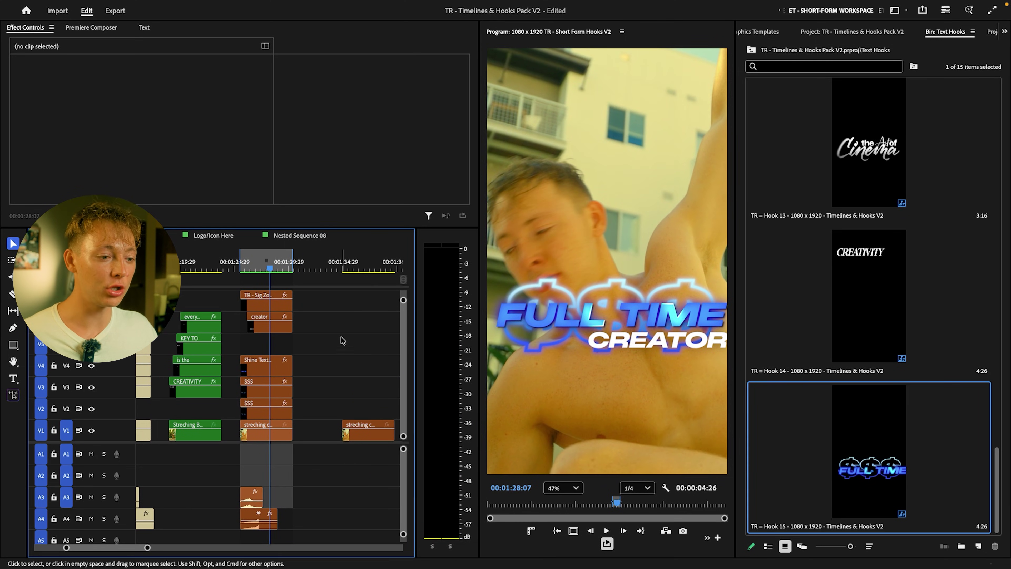
Place the Hook 2 template from the Text Hooks bin onto the timeline
{"action": "scroll", "coordinate": [341, 339], "scroll_direction": "down", "scroll_amount": 3}
{"action": "scroll", "coordinate": [912, 249], "scroll_direction": "up", "scroll_amount": 10}
{"action": "left_click", "coordinate": [850, 289]}
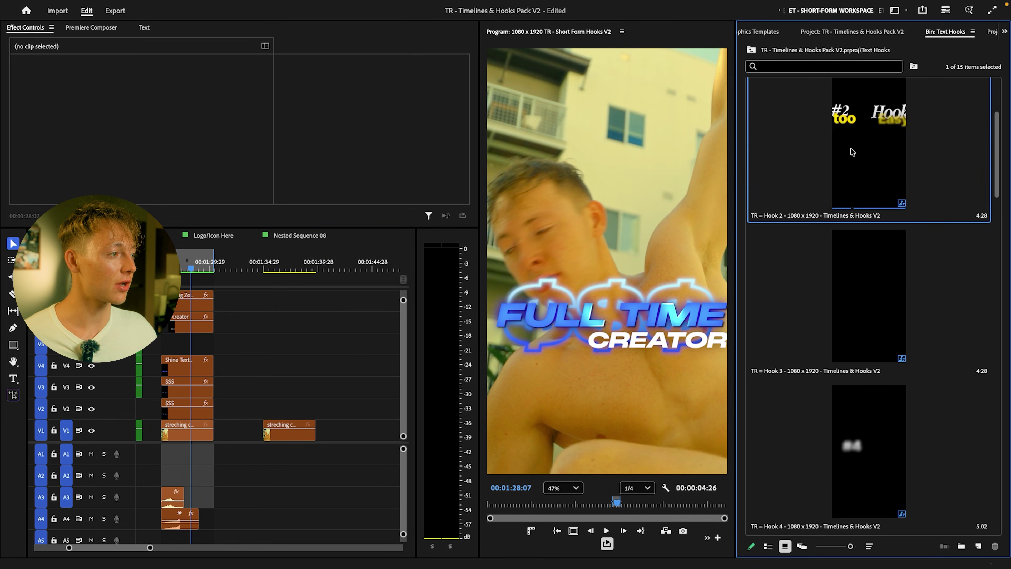
{"action": "left_click_drag", "start_coordinate": [881, 150], "coordinate": [263, 399]}
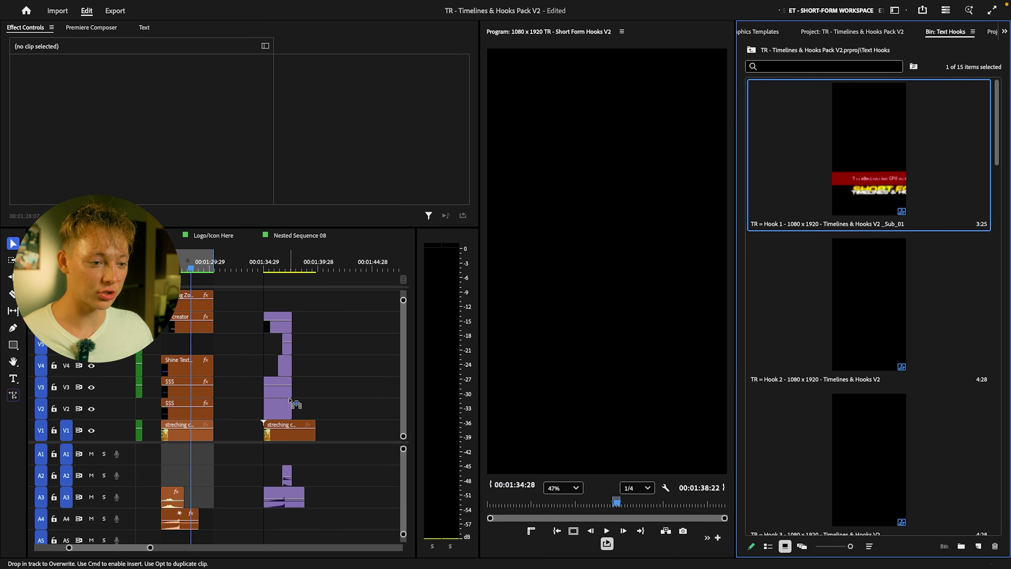
{"action": "left_click", "coordinate": [265, 271]}
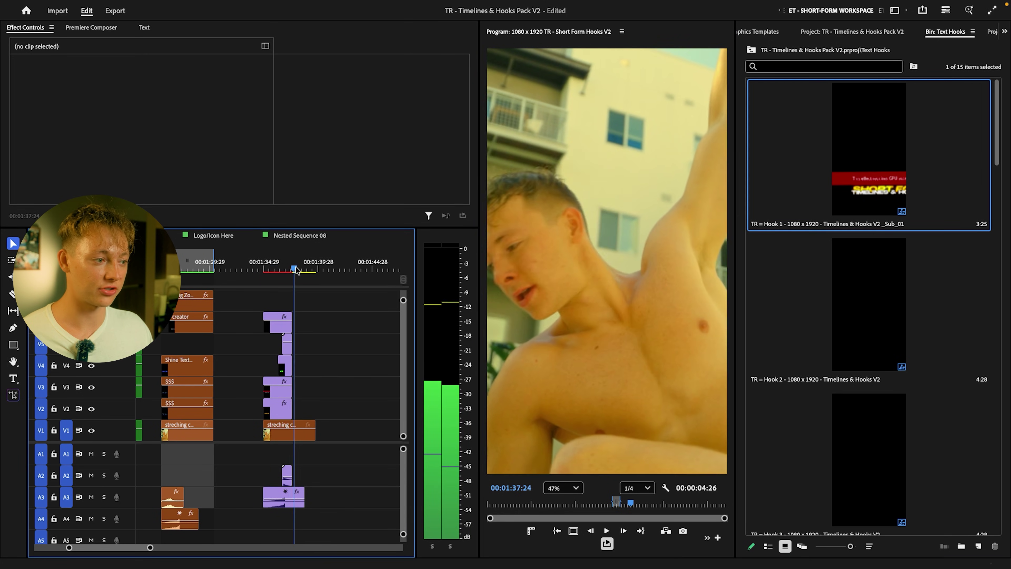